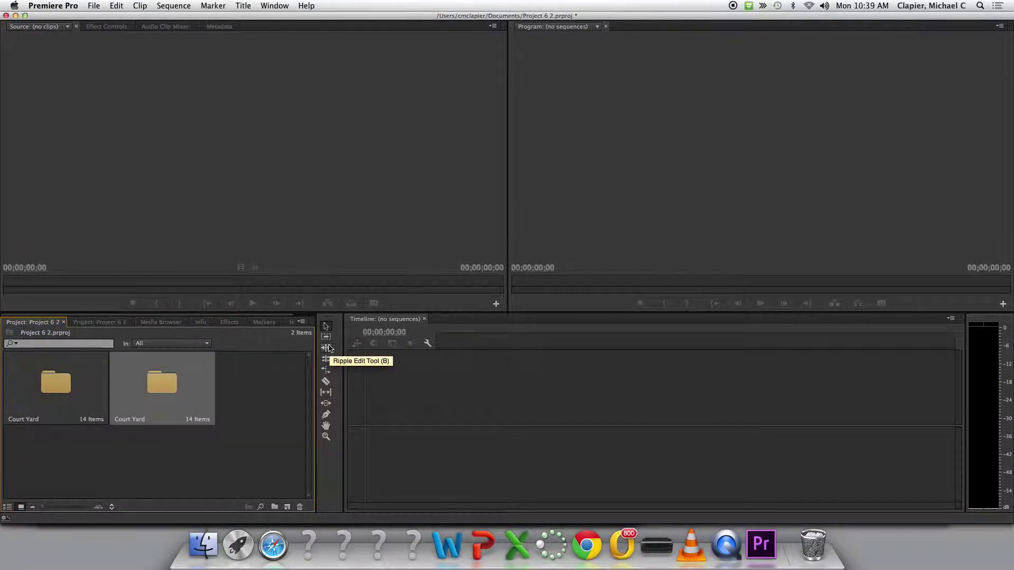
# - Open the Court Yard bin, load Clip #2 (id) (fcp1).mov in the Source monitor, and dock the bin
pyautogui.click(55, 393)
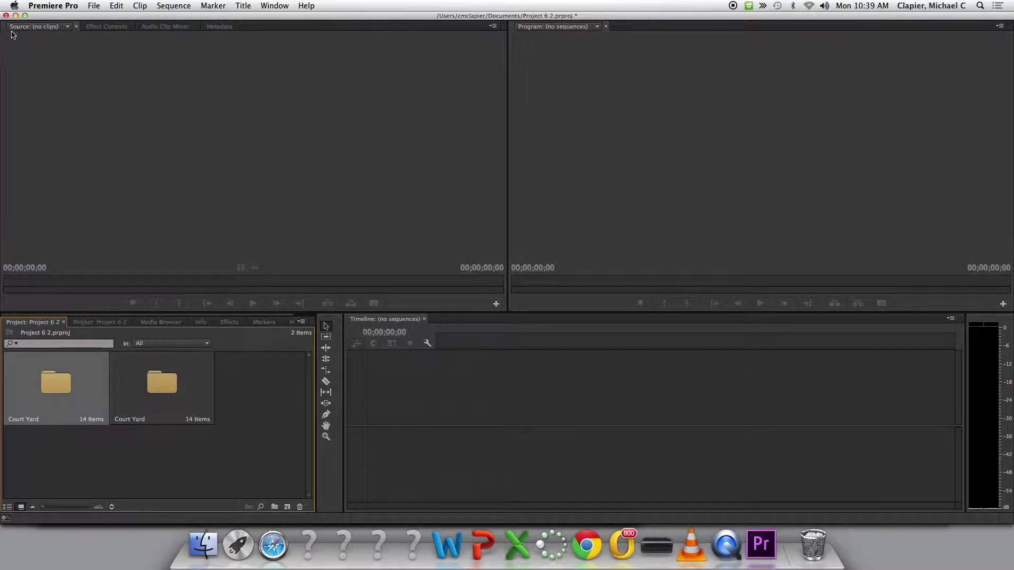
pyautogui.doubleClick(66, 391)
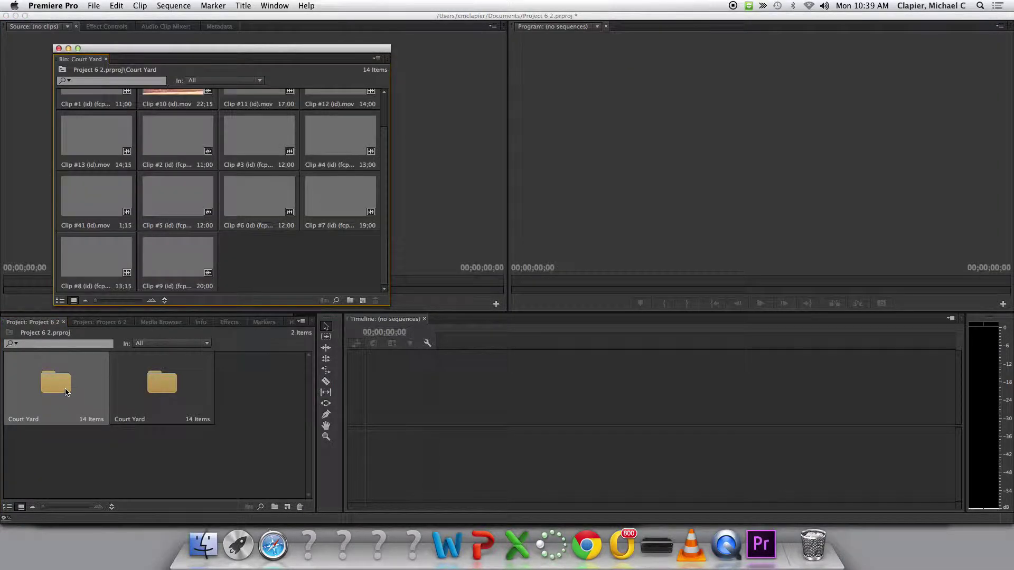
pyautogui.moveTo(226, 52); pyautogui.dragTo(195, 291)
pyautogui.doubleClick(160, 371)
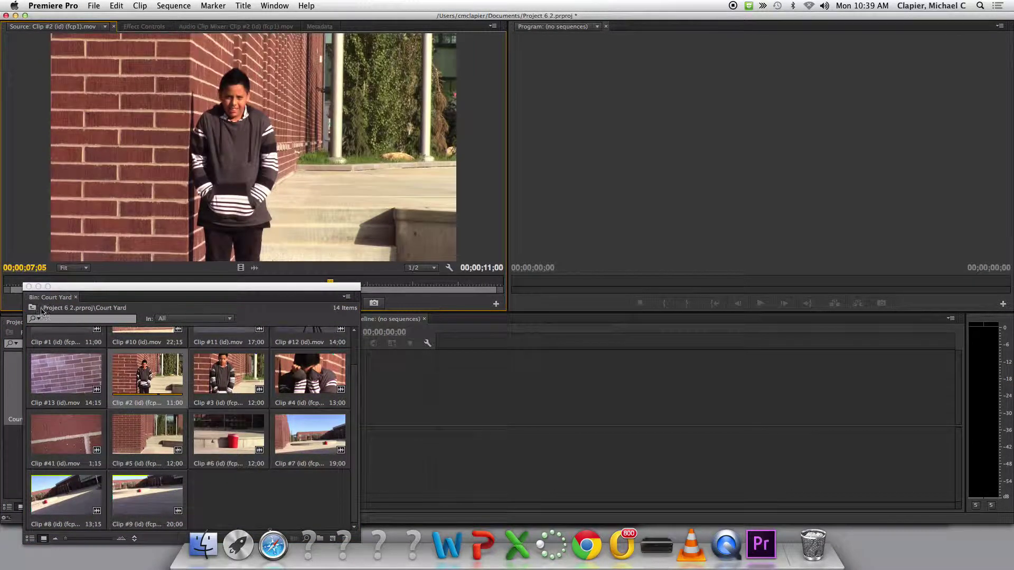
pyautogui.moveTo(108, 286); pyautogui.dragTo(89, 350)
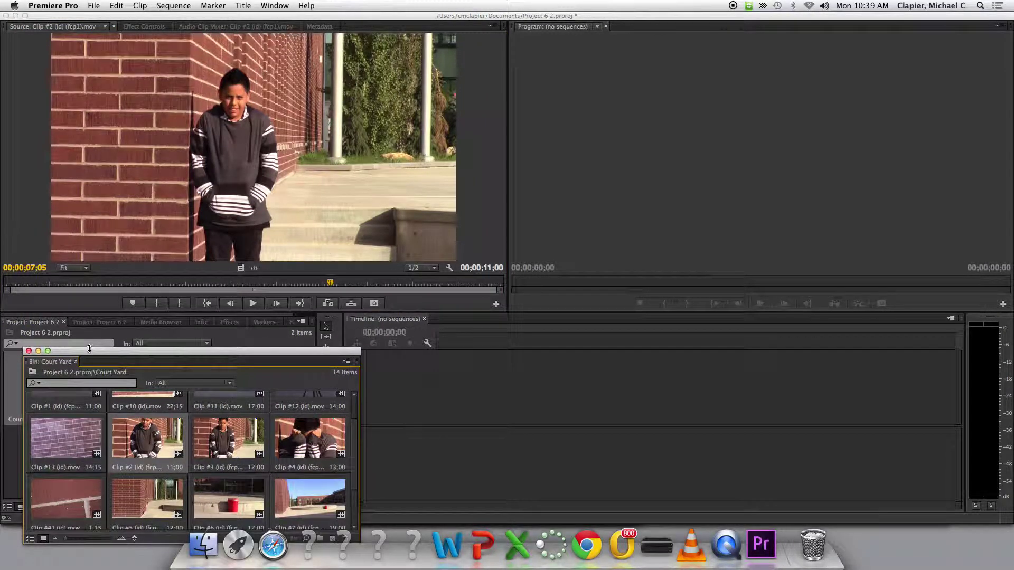
pyautogui.moveTo(29, 361); pyautogui.dragTo(68, 320)
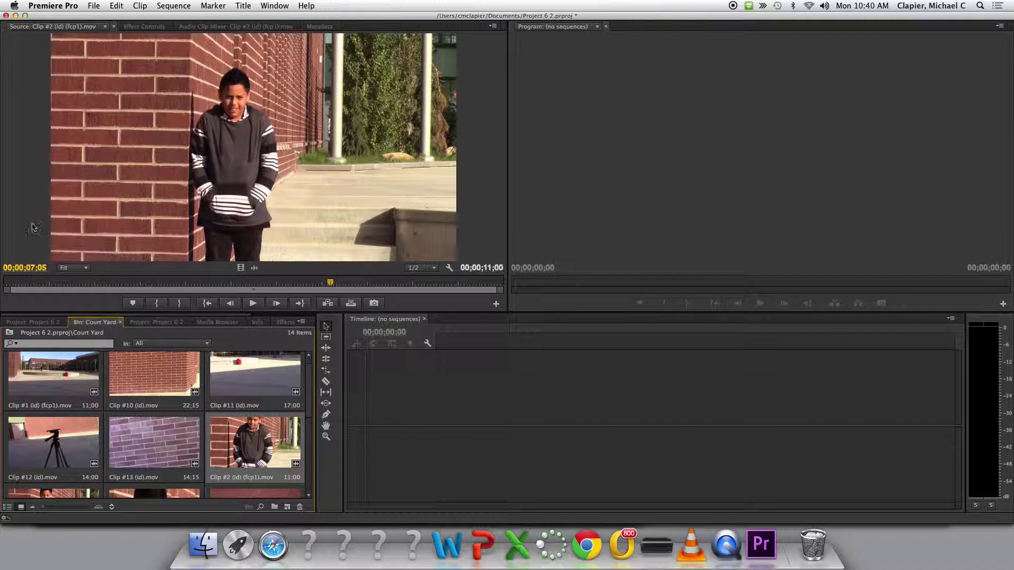
# - Scrub Clip #2 in the Source monitor, play it from the start, and stop at 00;00;03;19
pyautogui.click(274, 96)
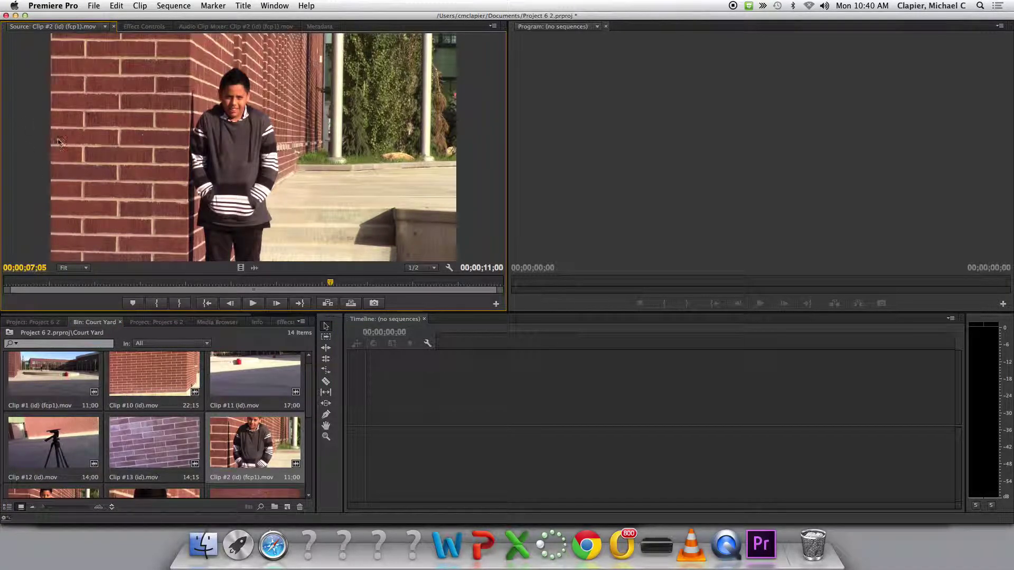
pyautogui.moveTo(330, 283); pyautogui.dragTo(8, 284)
pyautogui.click(252, 304)
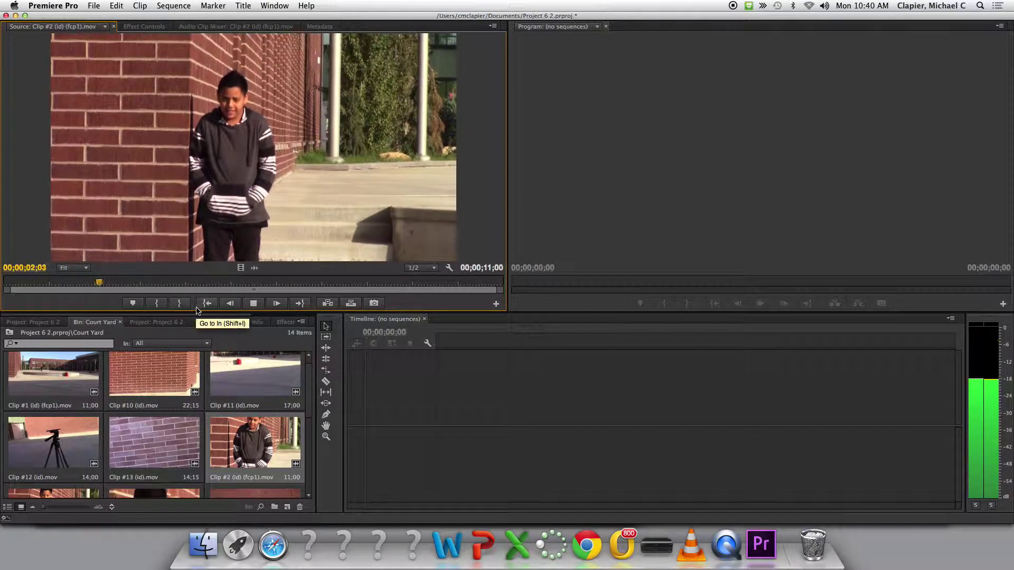
pyautogui.click(253, 304)
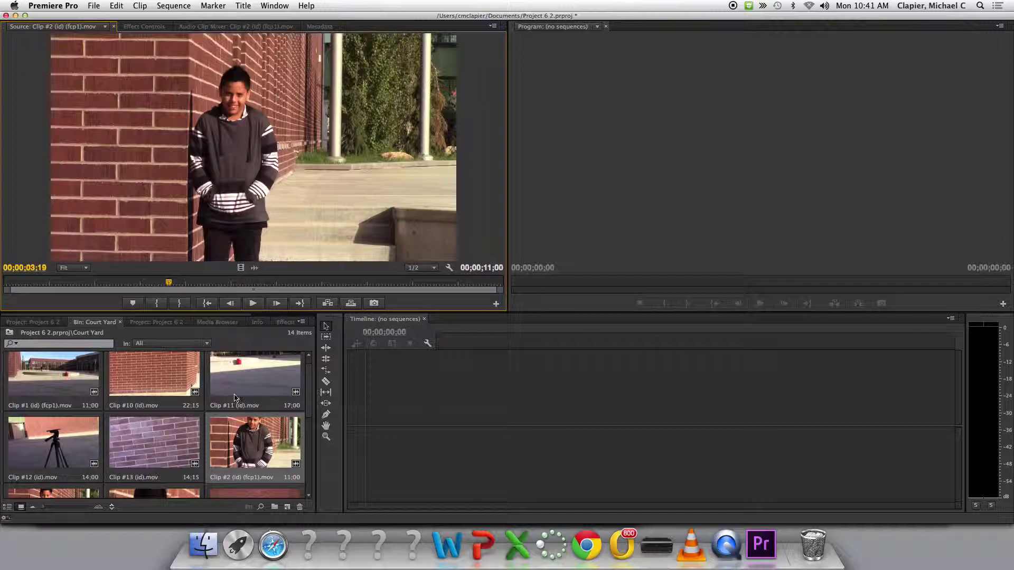
# - With the Timeline active, create a new sequence from File > New > Sequence
pyautogui.click(768, 328)
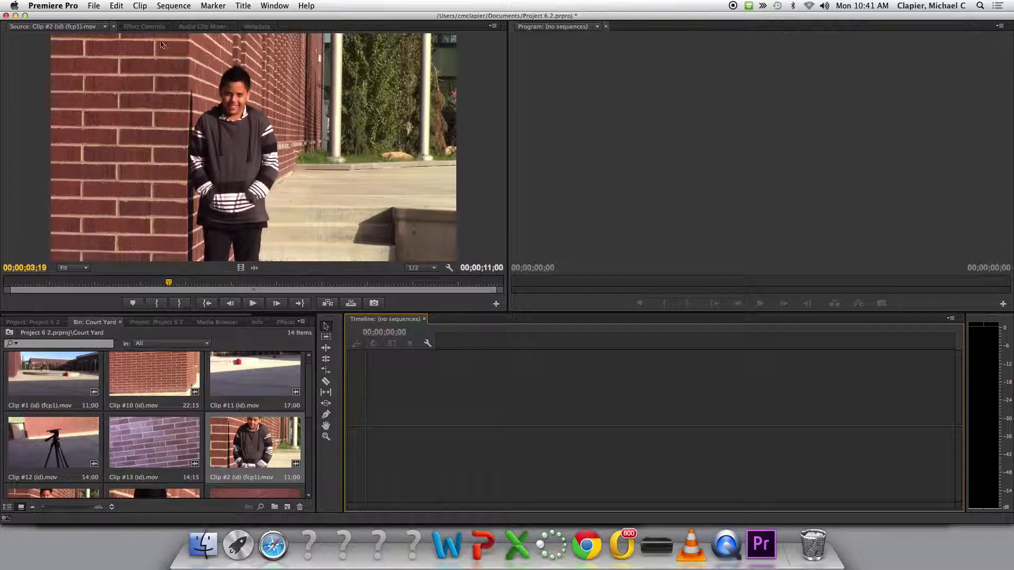
pyautogui.click(93, 5)
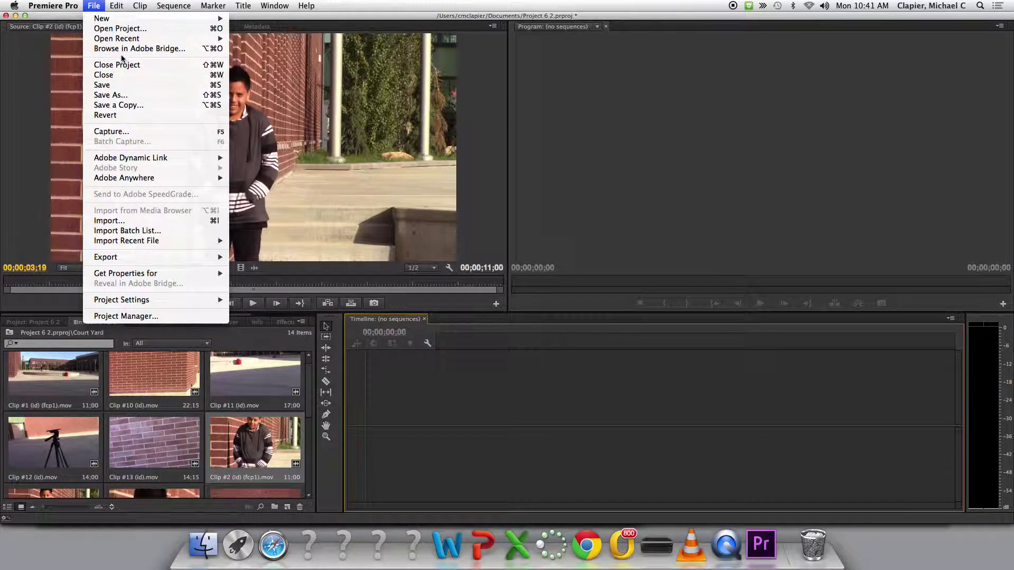
pyautogui.moveTo(200, 19)
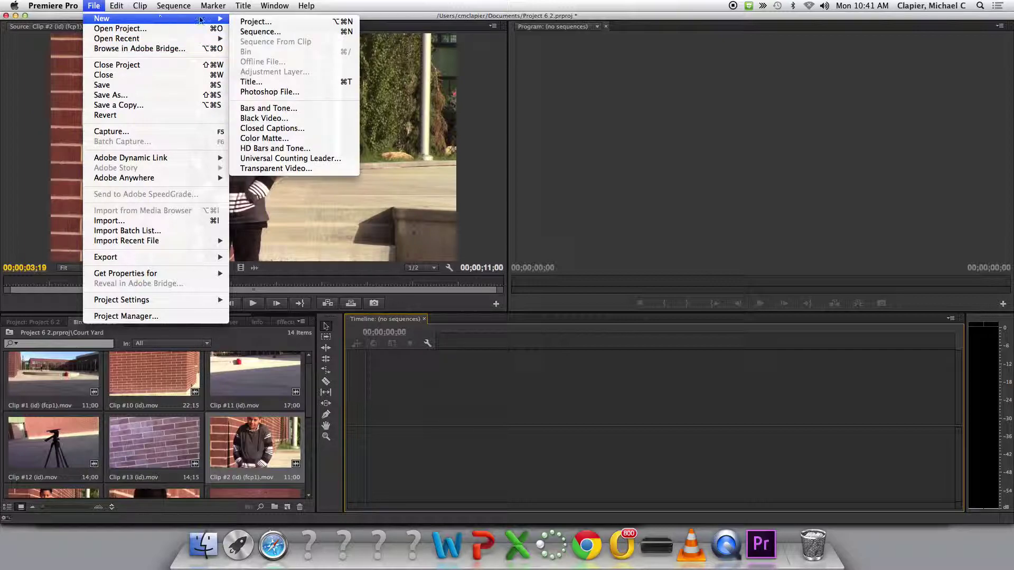
pyautogui.click(260, 31)
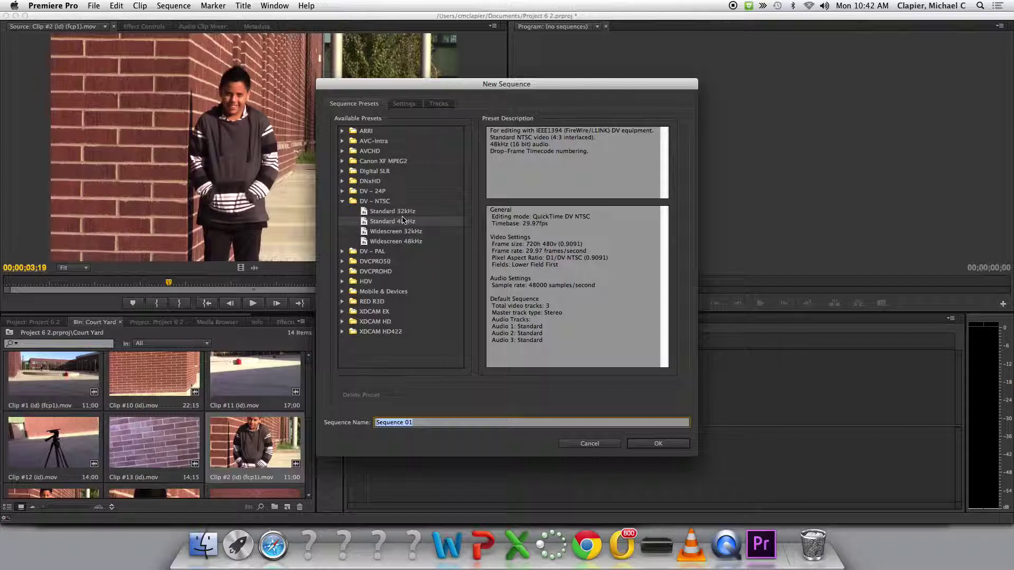
# - Create Sequence 01 with the DV - NTSC preset and add Clip #7, keeping existing settings
pyautogui.click(426, 226)
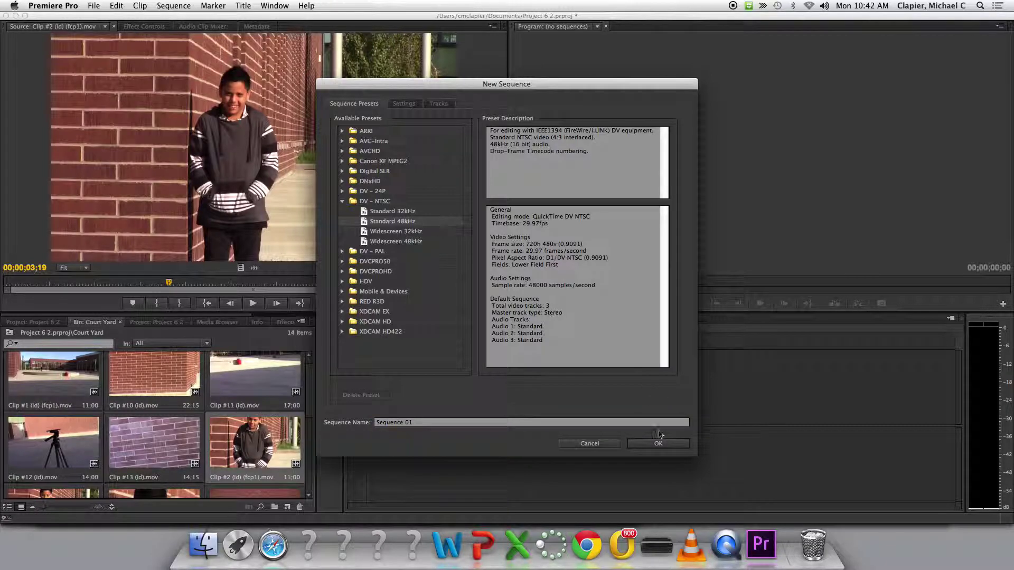
pyautogui.click(678, 445)
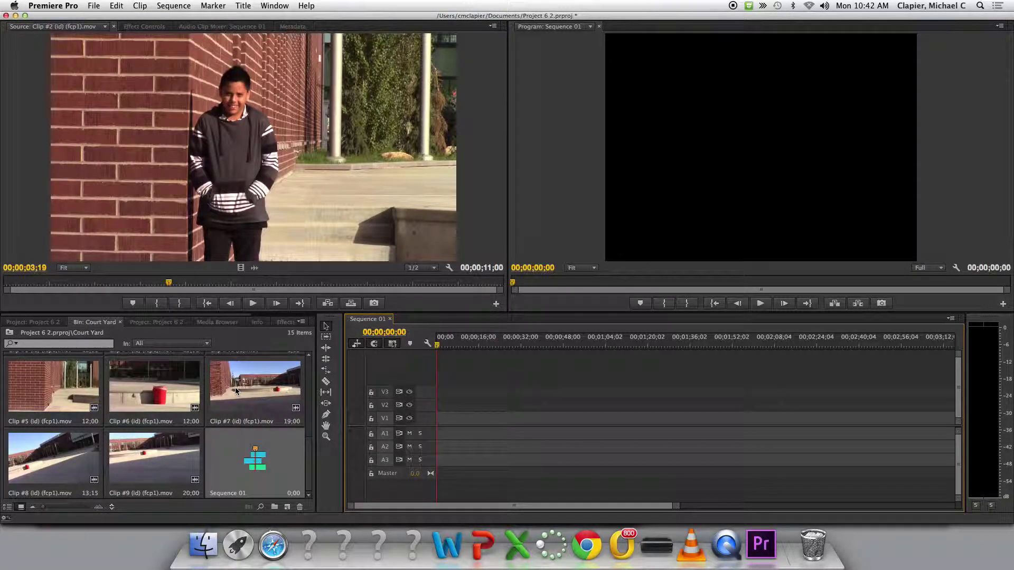
pyautogui.moveTo(240, 388); pyautogui.dragTo(441, 429)
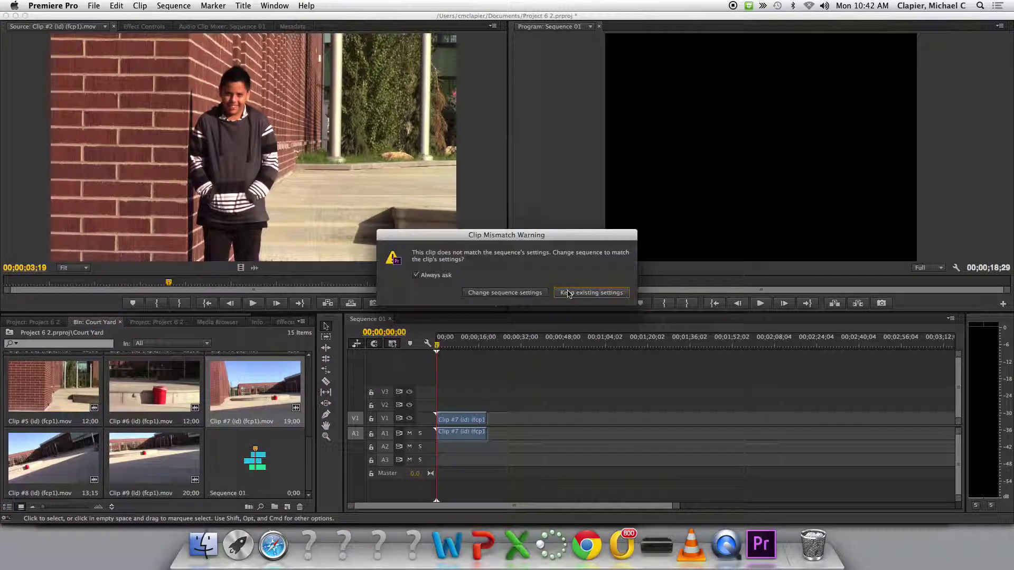
pyautogui.click(575, 293)
# - Delete Clip #7 from Sequence 01 and drop Clip #2 onto V1/A1 instead
pyautogui.click(455, 344)
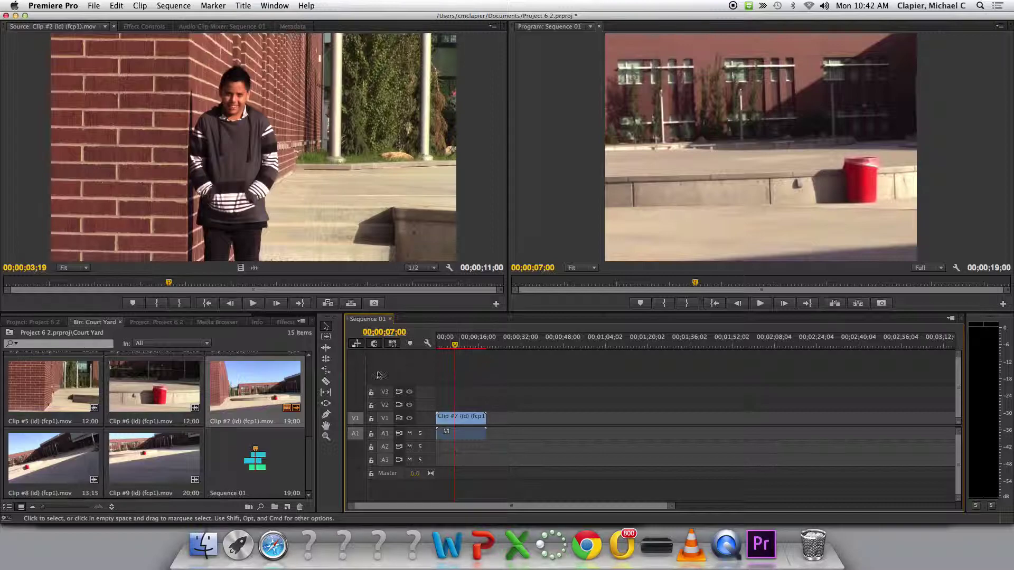
pyautogui.click(467, 424)
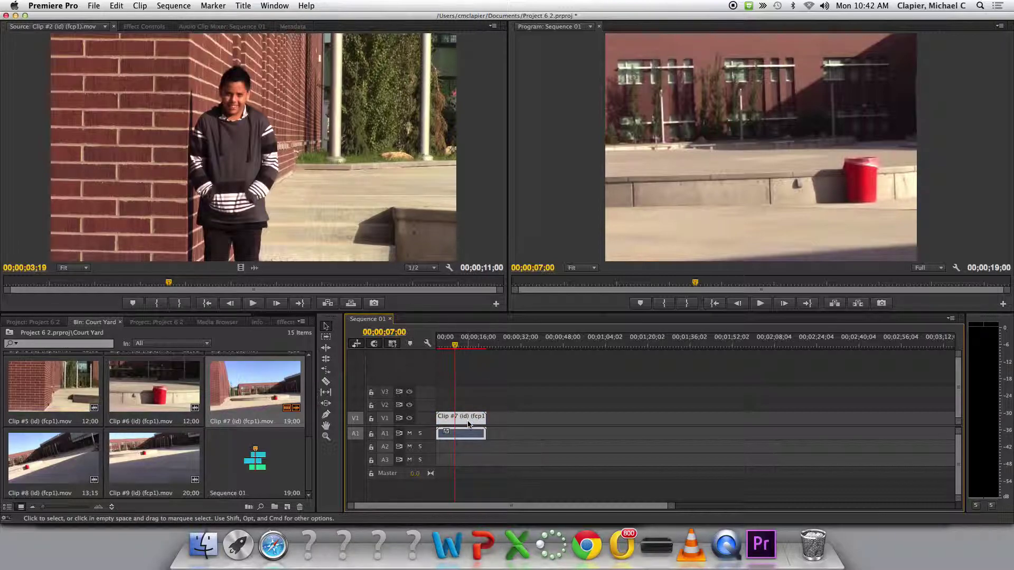
pyautogui.press('Delete')
pyautogui.moveTo(236, 174); pyautogui.dragTo(442, 429)
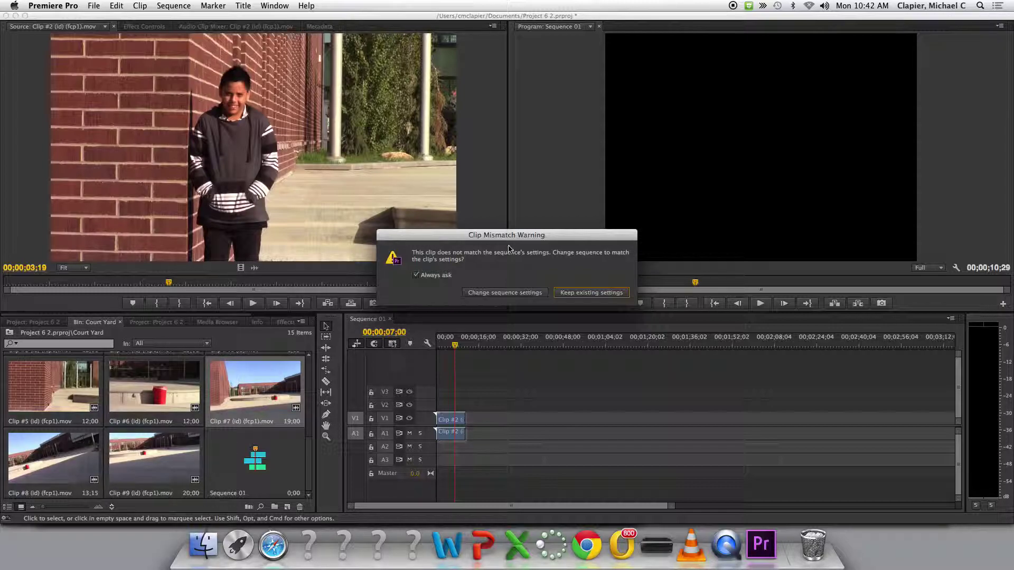
# - Change Sequence 01 to Clip #2's settings, re-place Clip #2 at the start, and jump to 00;00;06;18
pyautogui.click(496, 294)
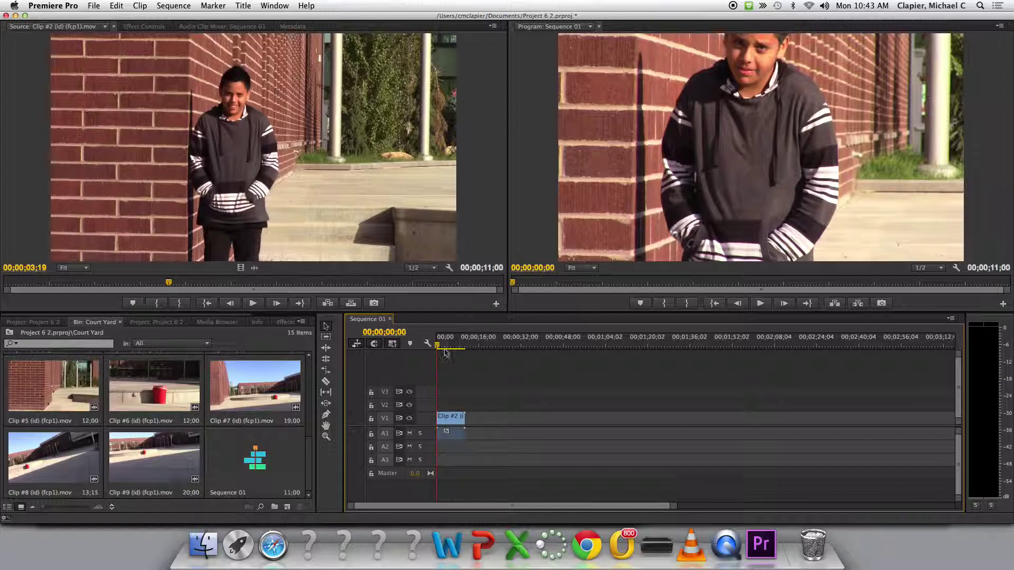
pyautogui.click(455, 427)
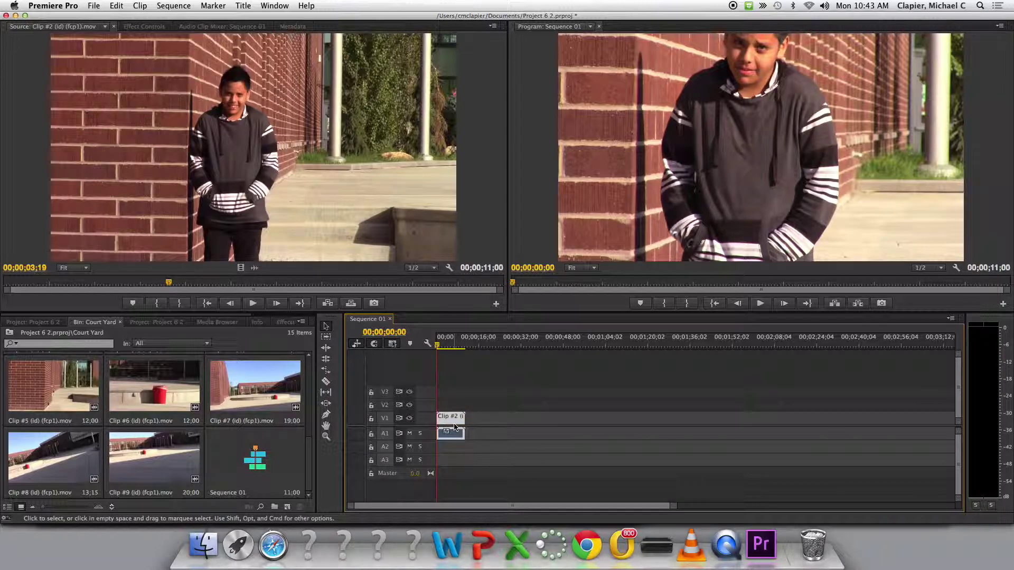
pyautogui.press('Delete')
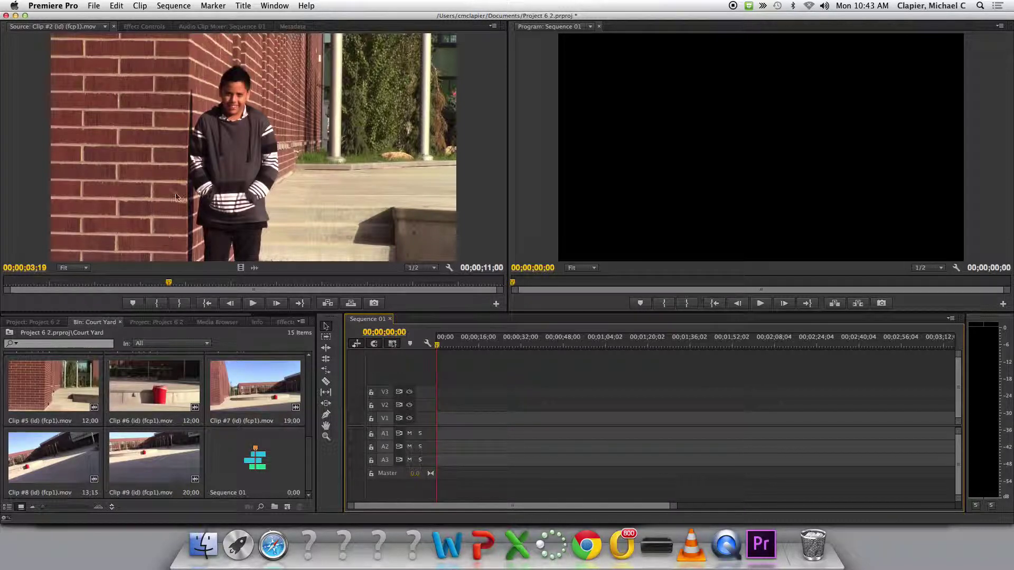
pyautogui.click(322, 242)
pyautogui.moveTo(322, 241); pyautogui.dragTo(440, 436)
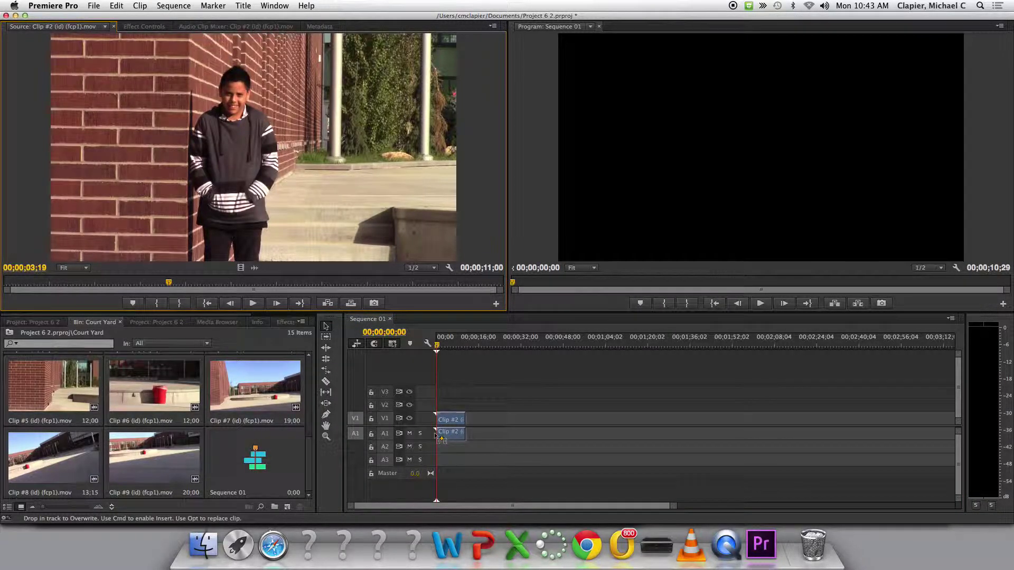
pyautogui.click(453, 346)
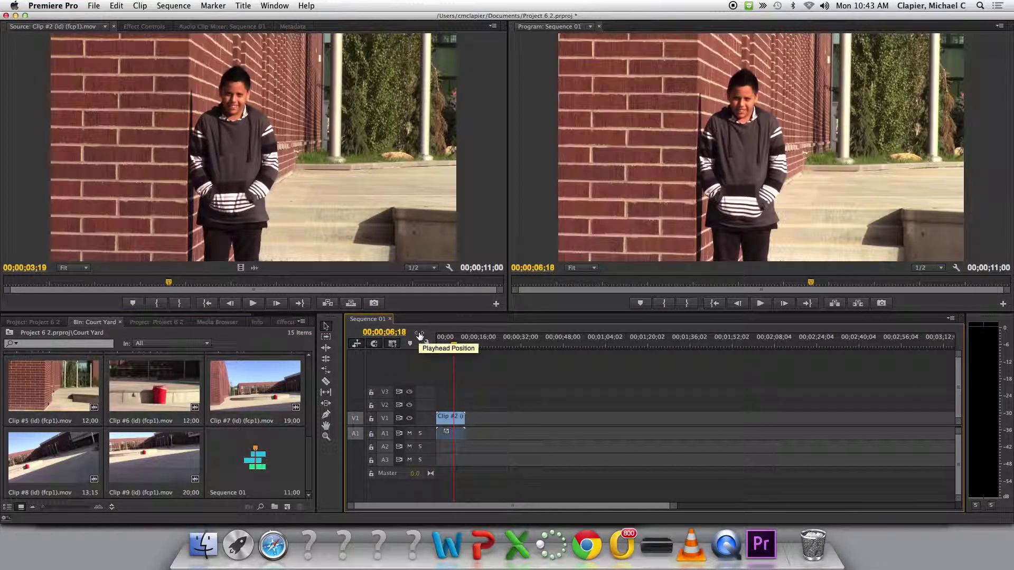
# - Create Sequence 02 with Cmd+N and drop Clip #2 from the Source monitor into it
pyautogui.press('super+n')
pyautogui.press('Return')
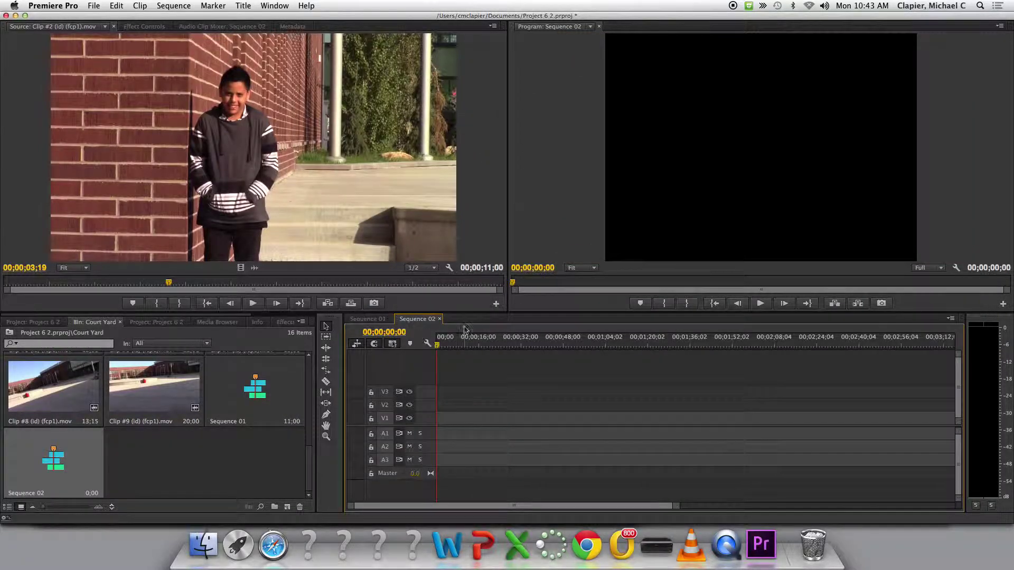
pyautogui.click(307, 213)
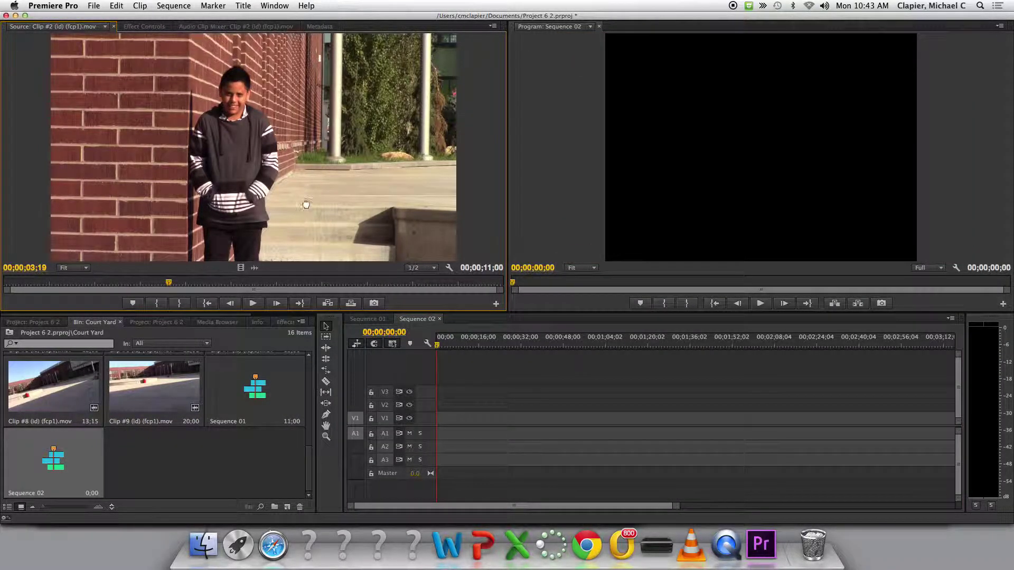
pyautogui.moveTo(305, 204); pyautogui.dragTo(443, 433)
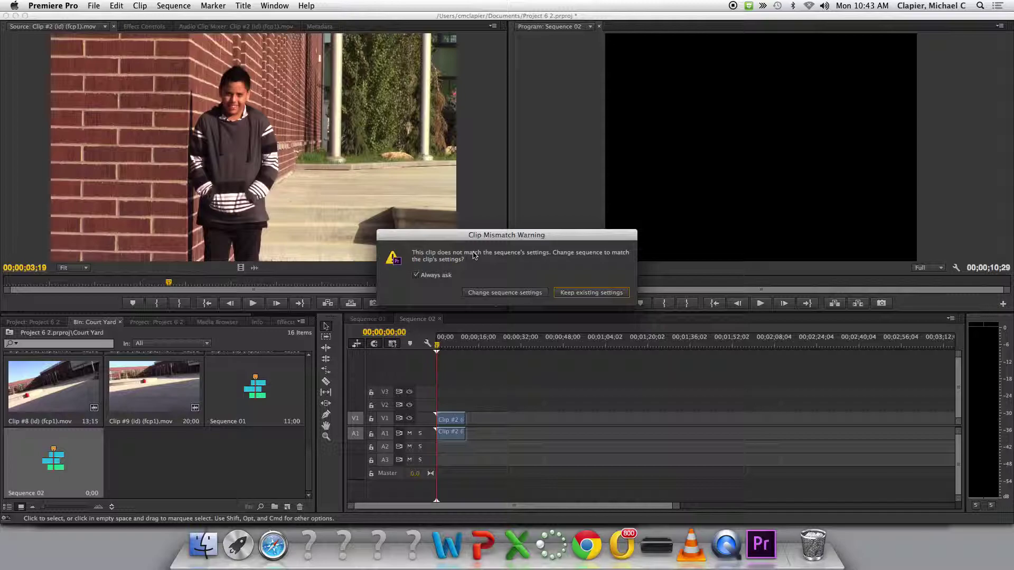
# - Match Sequence 02 to Clip #2's settings, play to check framing, then delete the clip
pyautogui.click(495, 293)
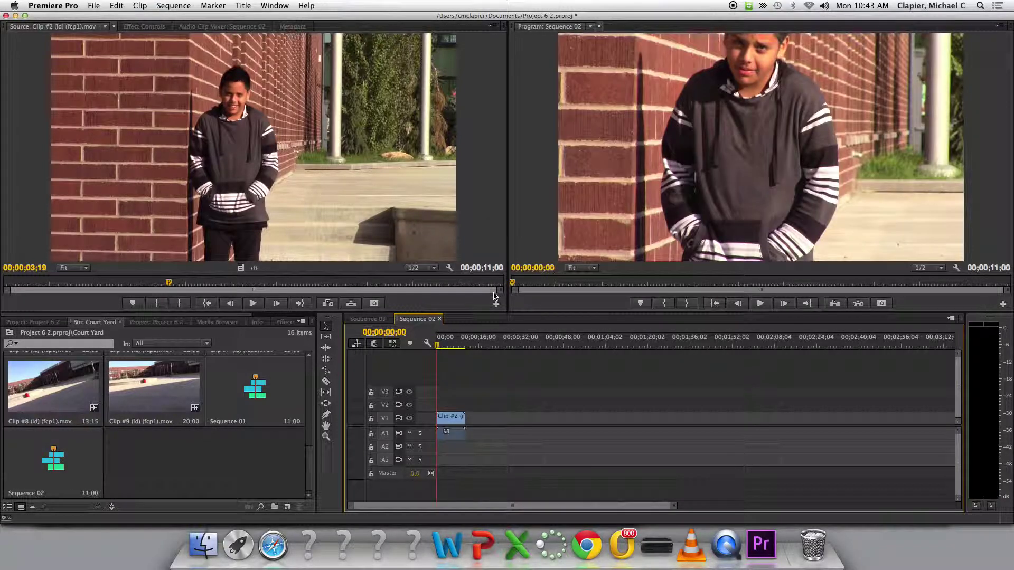
pyautogui.press('space')
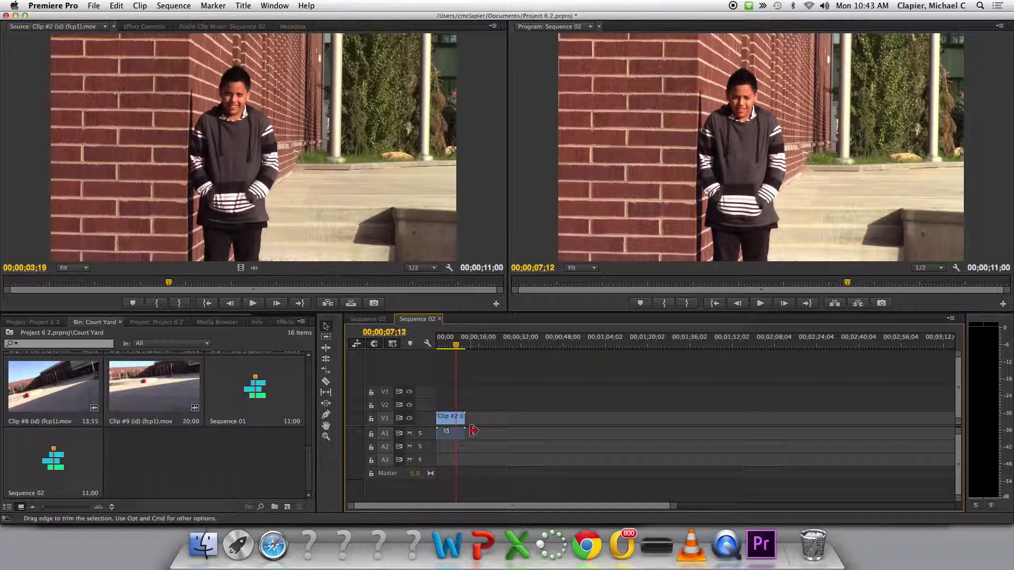
pyautogui.click(454, 421)
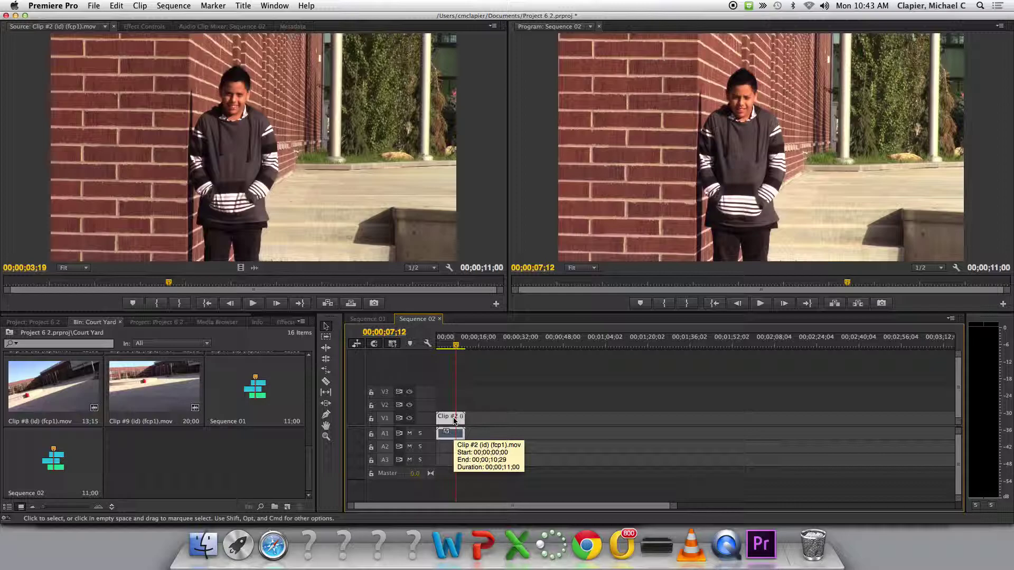
pyautogui.press('Delete')
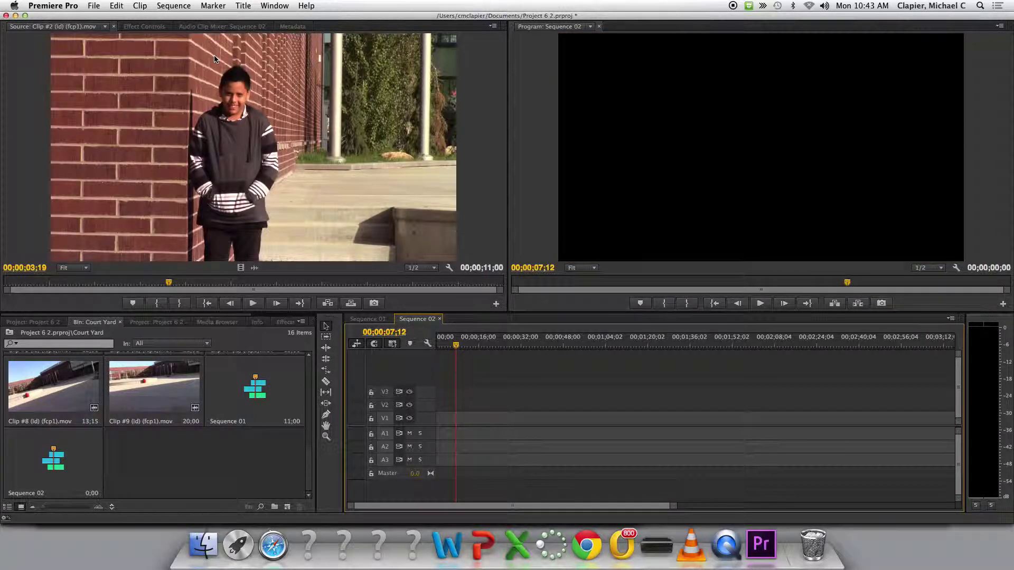
# - Switch to QuickTime Player and open its QuickTime Player application menu
pyautogui.press('super+Tab')
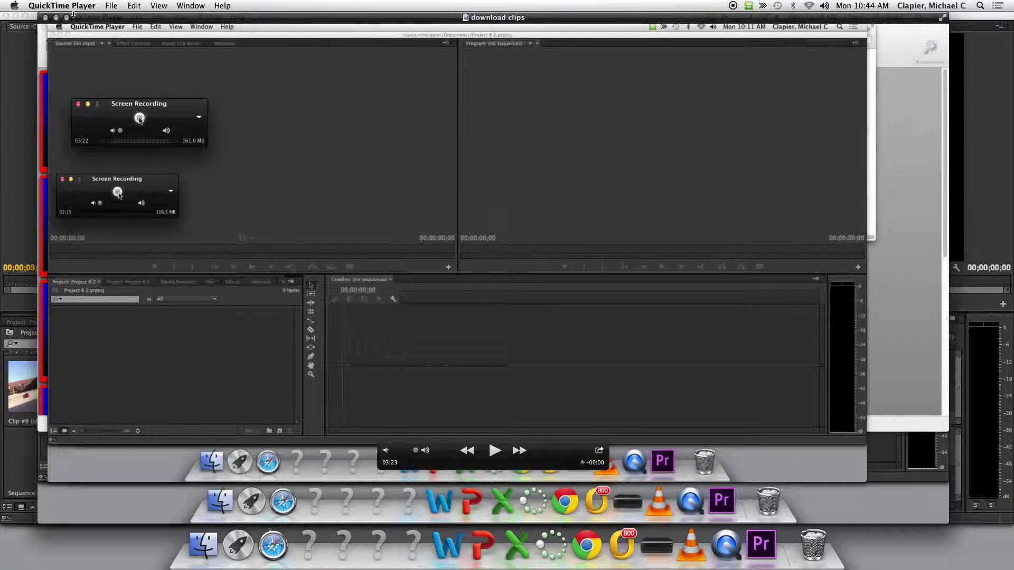
pyautogui.click(76, 7)
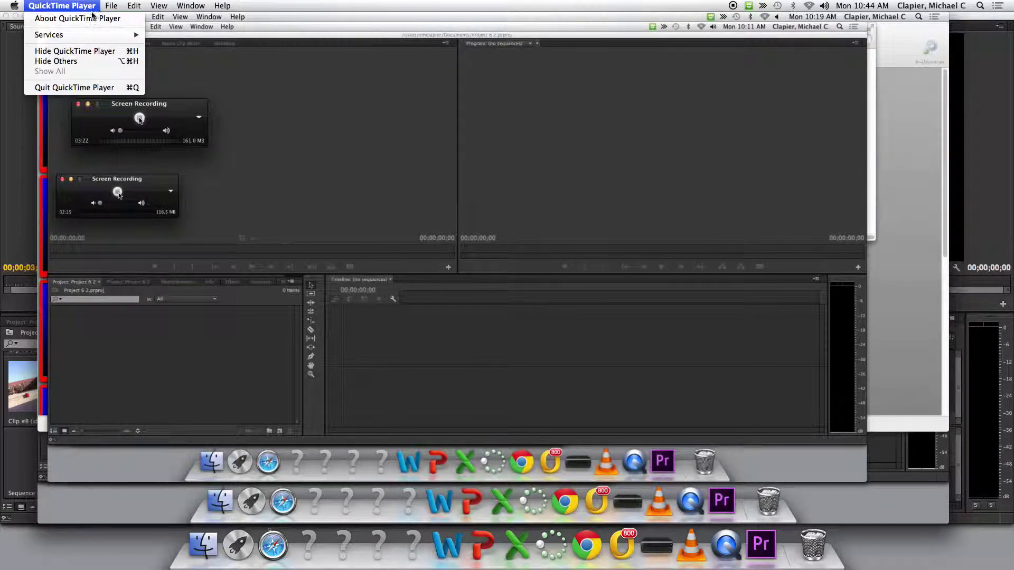